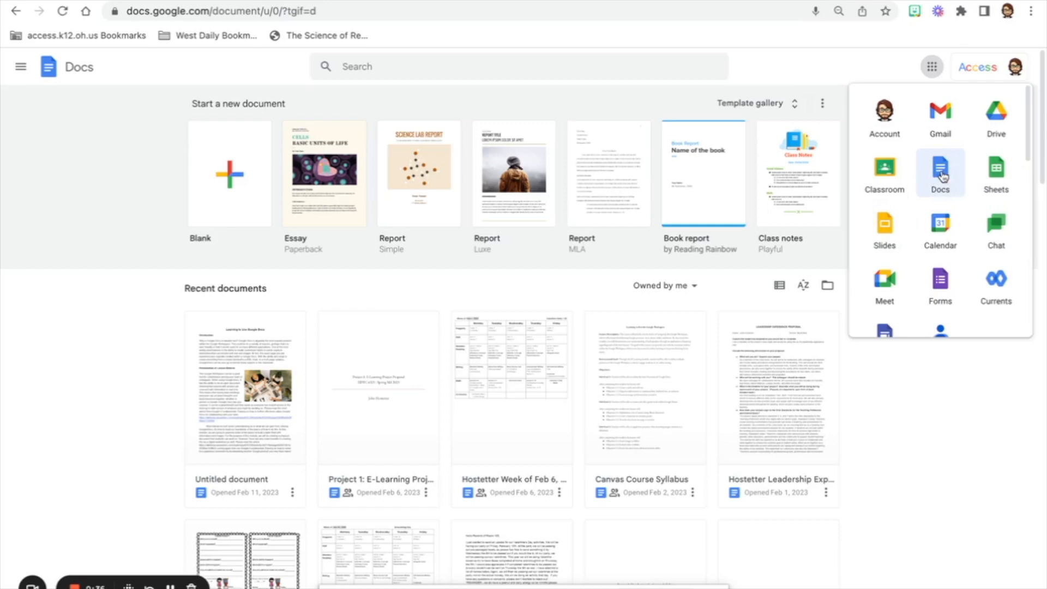
# - Create a new blank document in Google Docs
pyautogui.click(941, 173)
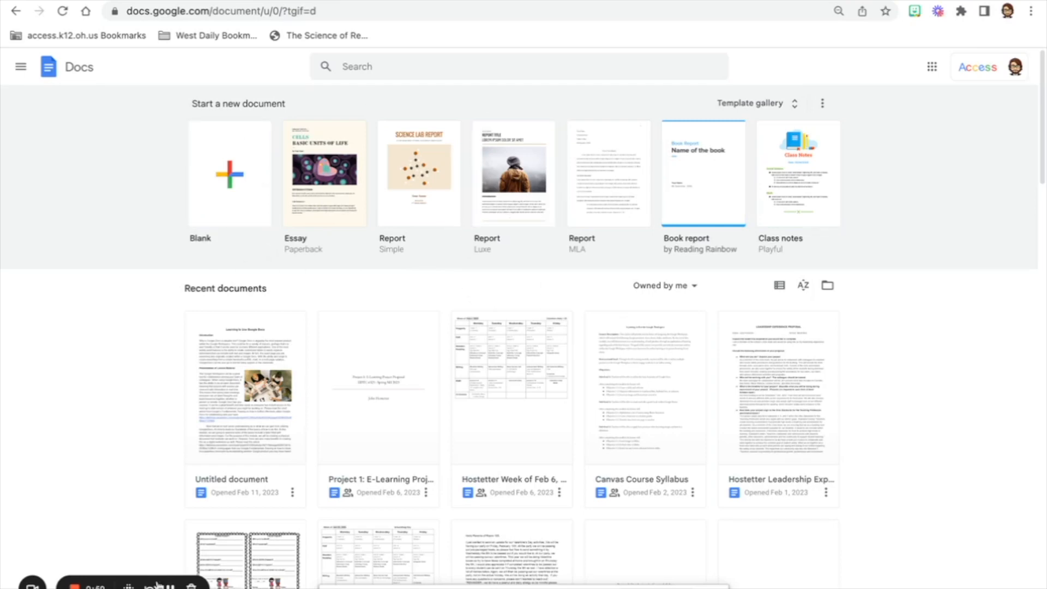
pyautogui.click(232, 174)
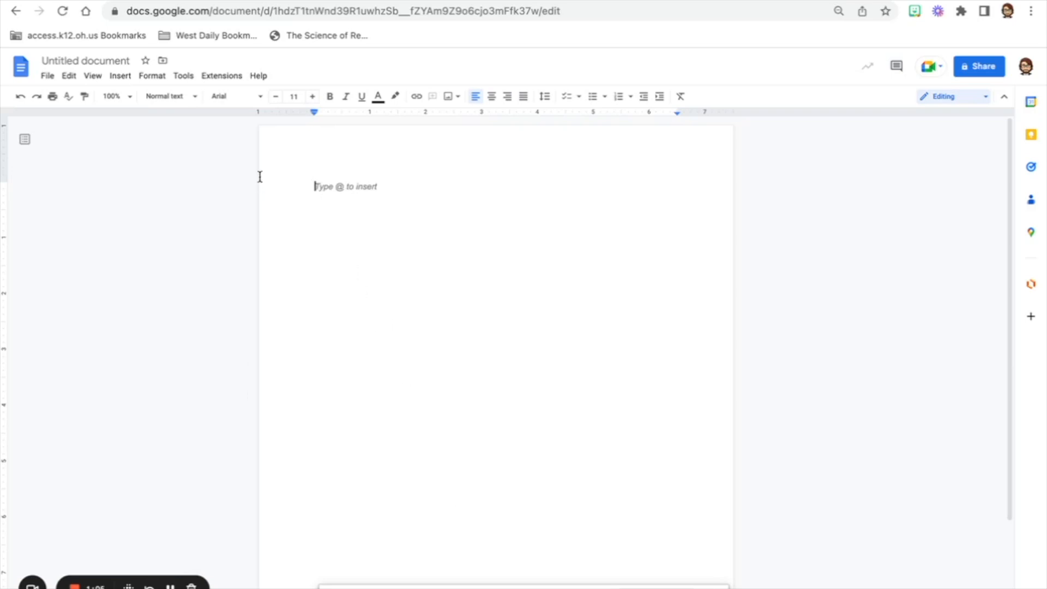
# - Insert a 3 x 3 table at the start of the document and add a row above its first row
pyautogui.click(119, 78)
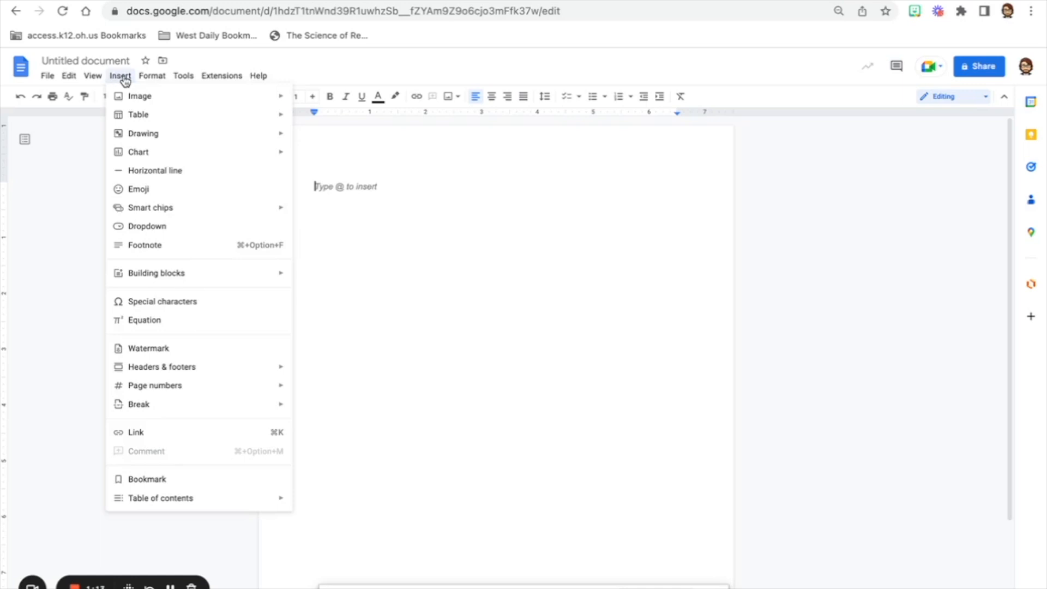
pyautogui.moveTo(128, 119)
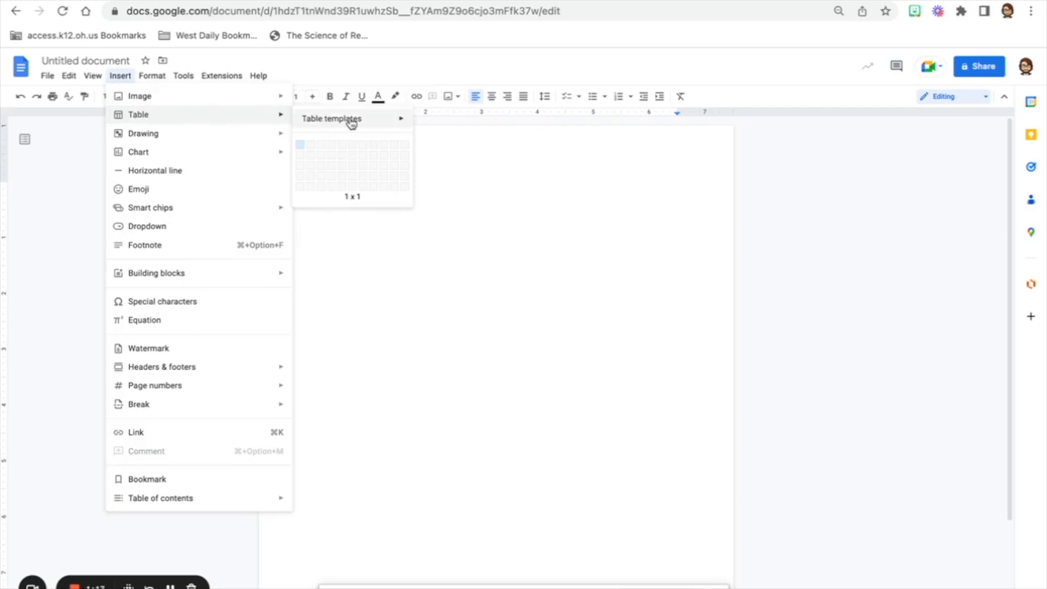
pyautogui.moveTo(352, 123)
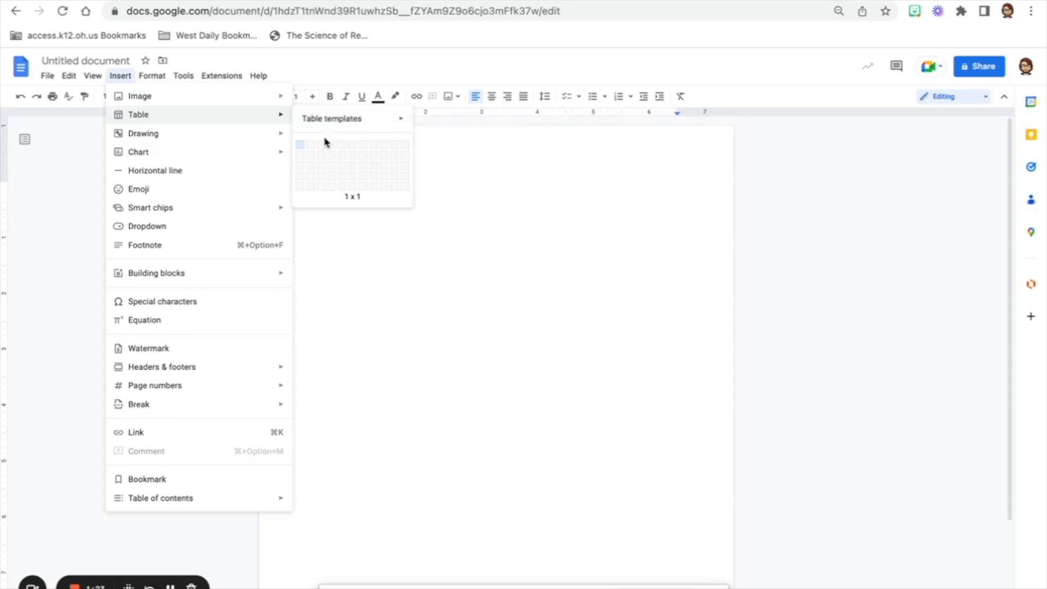
pyautogui.click(320, 170)
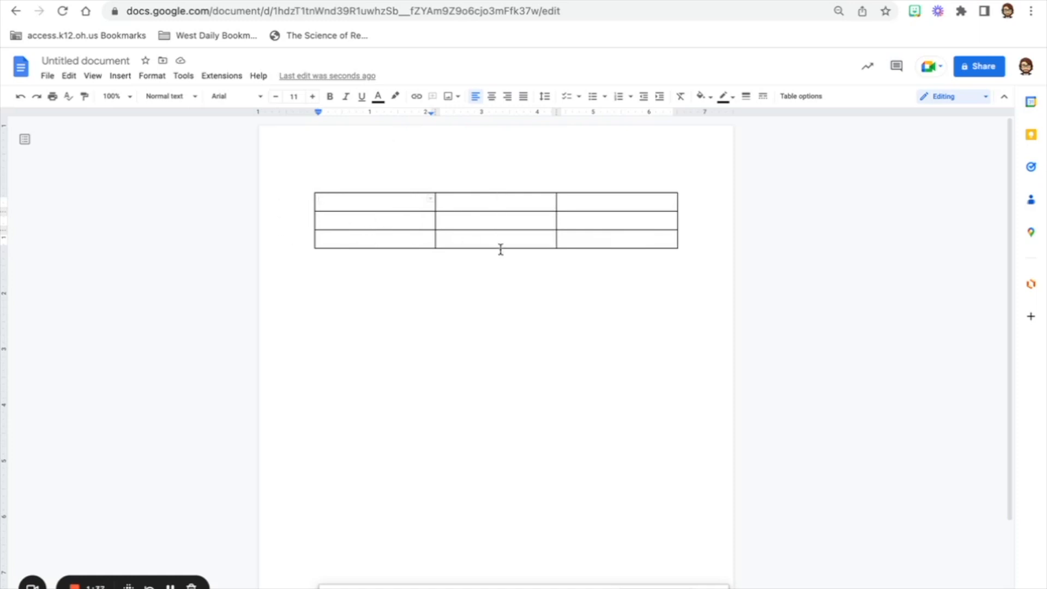
pyautogui.rightClick(350, 207)
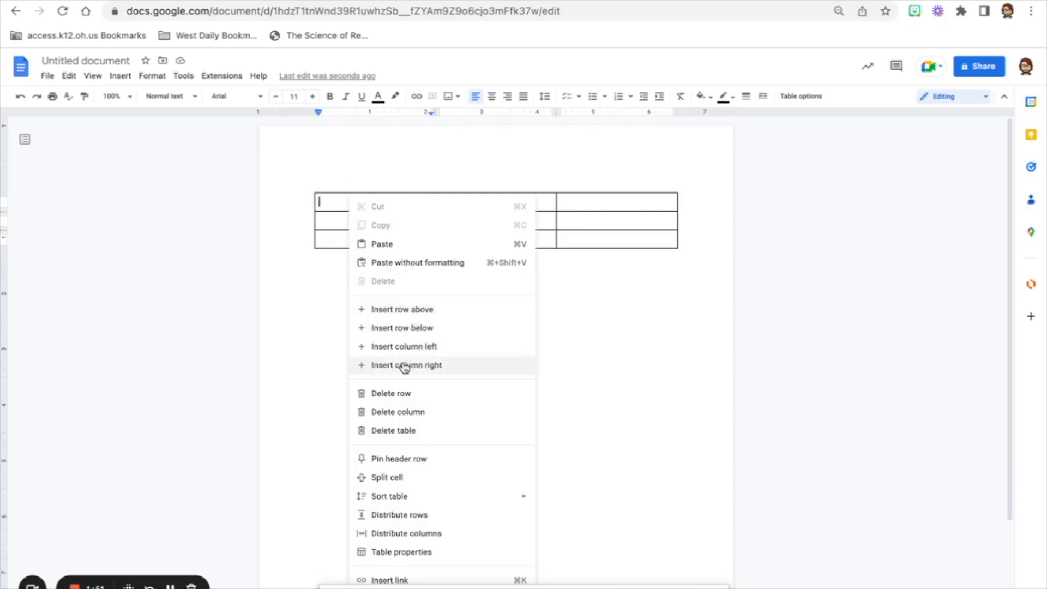
pyautogui.click(413, 310)
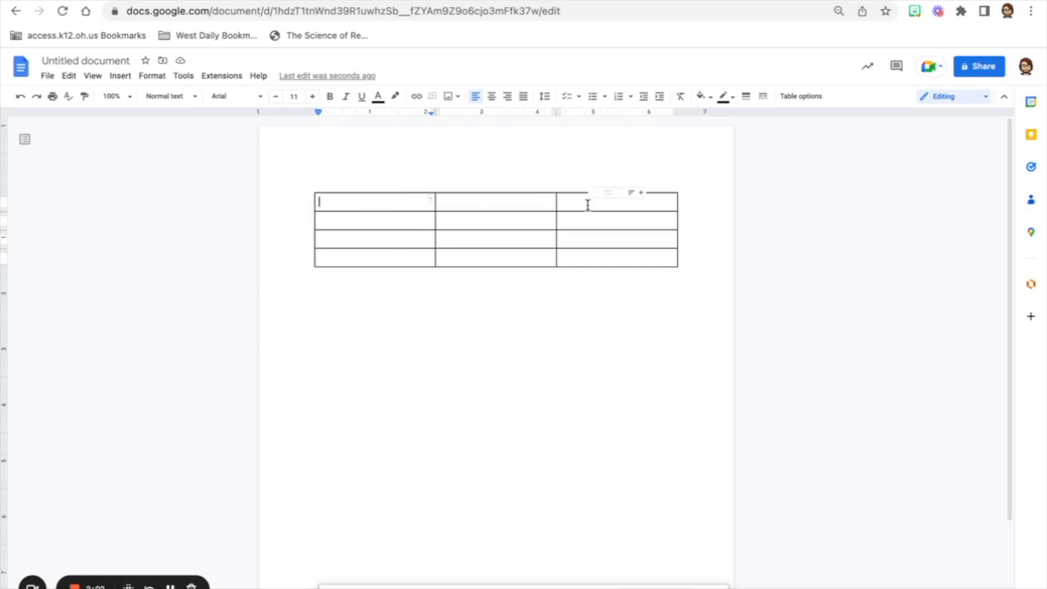
# - Enter the centered headings "Short Vowel" and "Long Vowel" in the first two cells of the table's top row
pyautogui.click(491, 98)
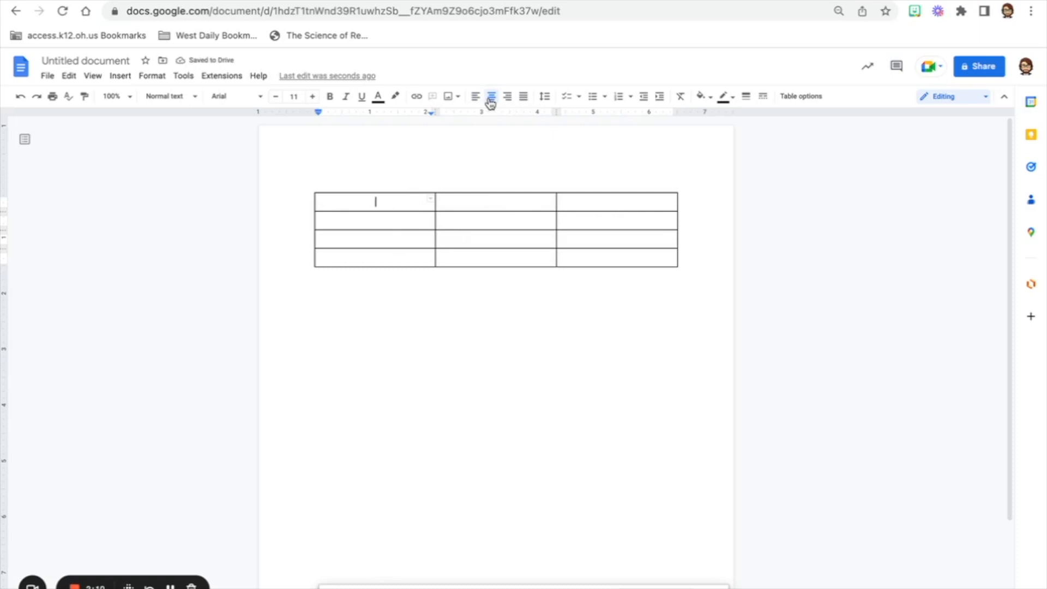
pyautogui.write('Short Vo')
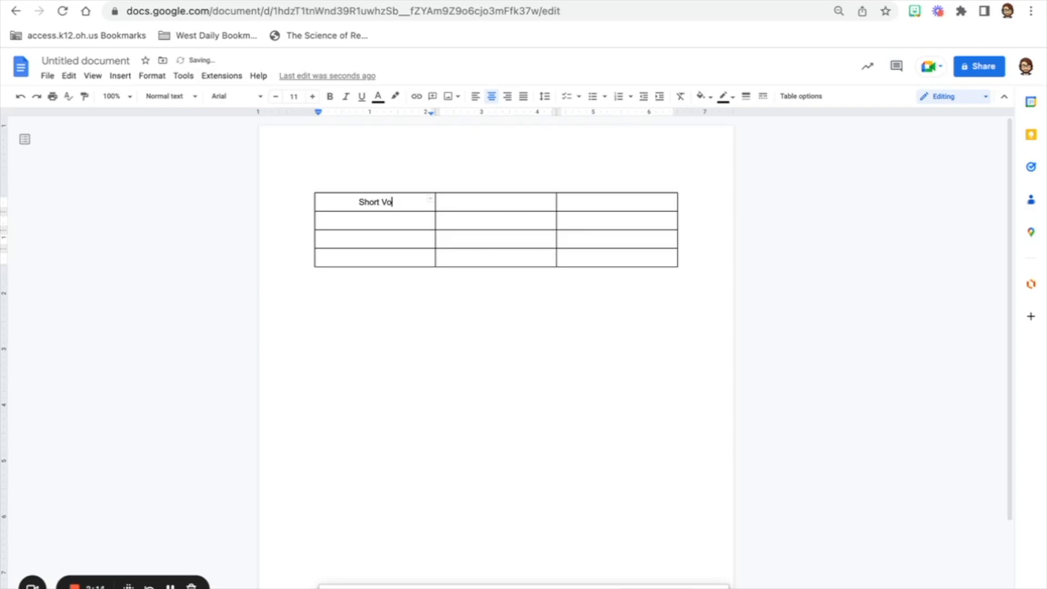
pyautogui.write('wel')
pyautogui.press('Tab')
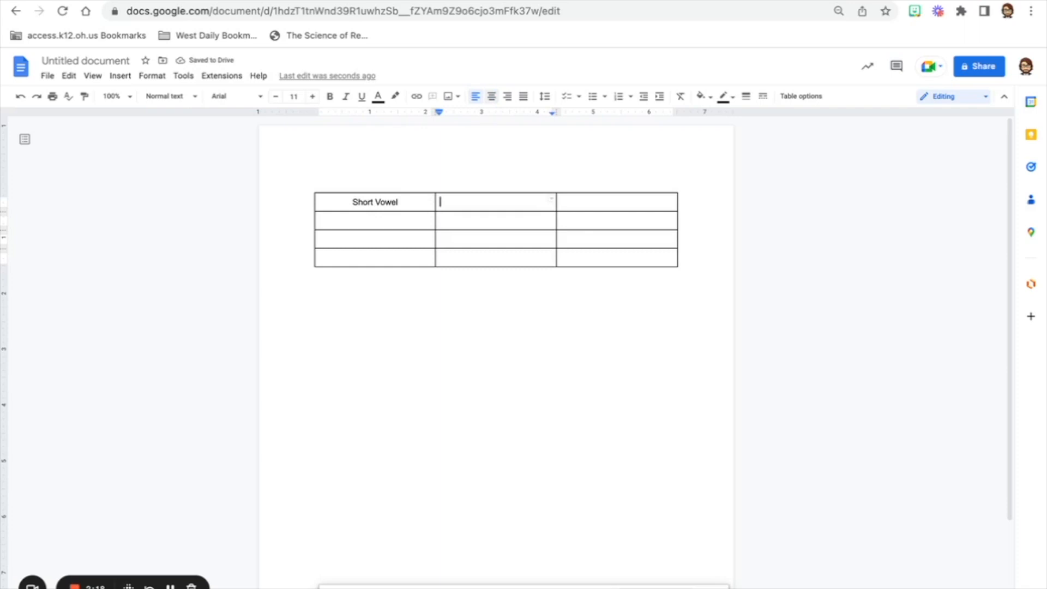
pyautogui.click(493, 99)
pyautogui.write('Long Vo')
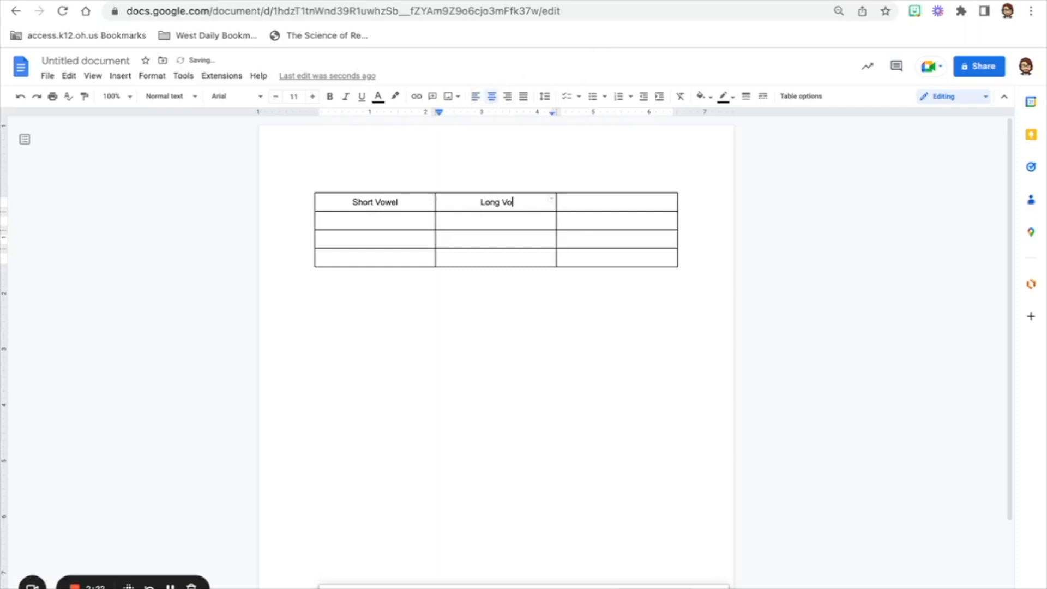
pyautogui.write('wel')
# - Enter "Different" in the cell directly beneath the Short Vowel heading
pyautogui.click(559, 335)
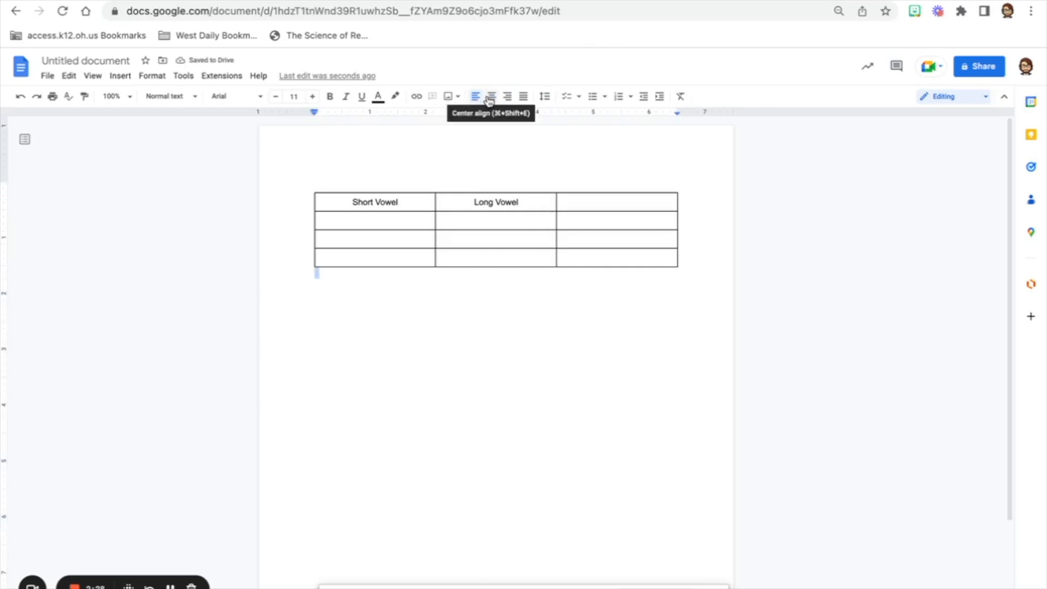
pyautogui.click(377, 220)
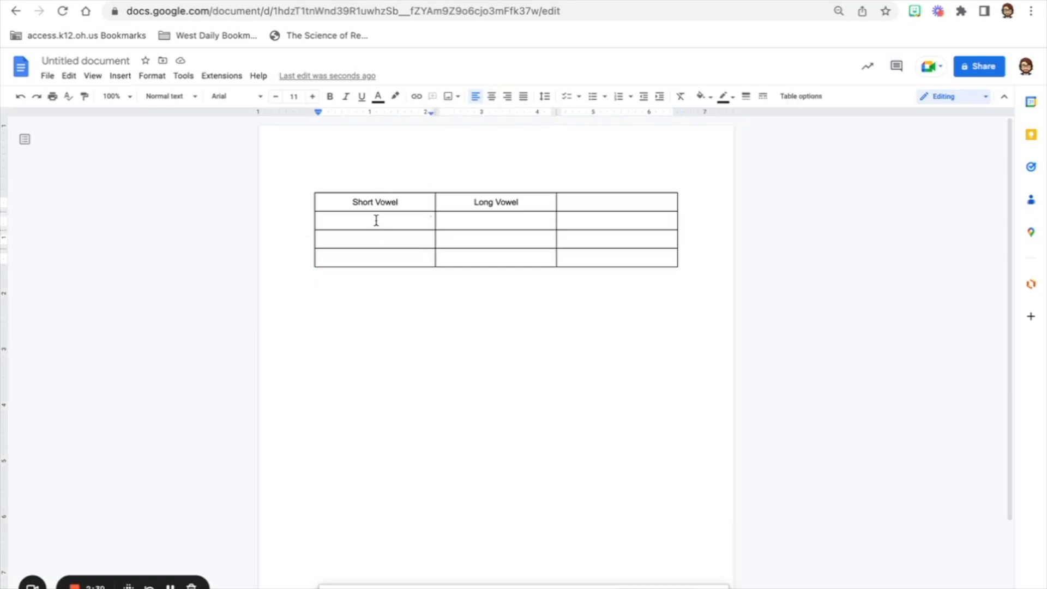
pyautogui.write('Different')
# - Search the web for "dog" images and place the photo of the white puppy on grass in the cell beneath "Different"
pyautogui.click(398, 239)
pyautogui.click(127, 79)
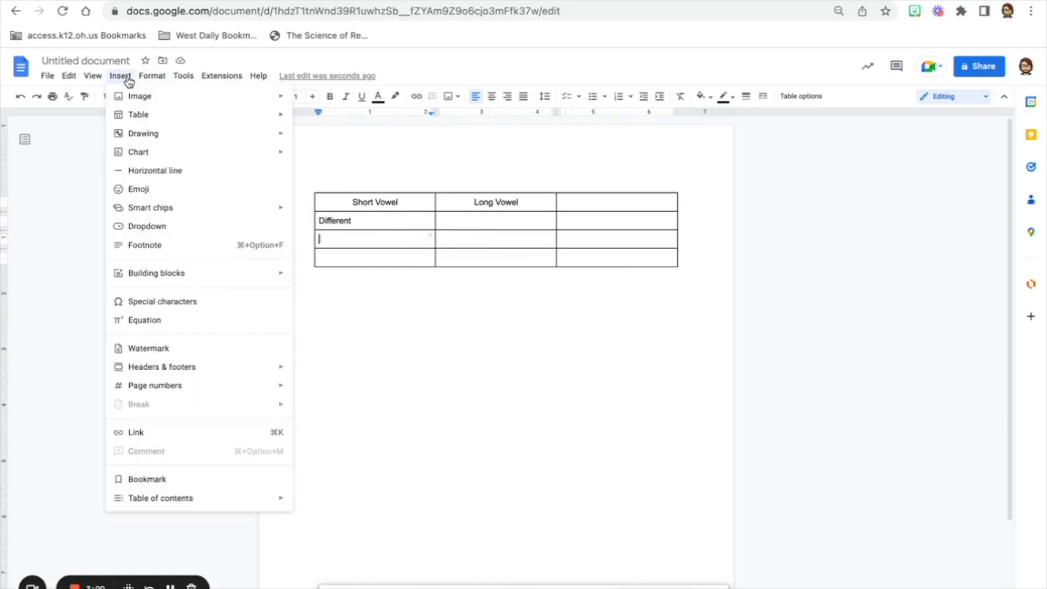
pyautogui.moveTo(154, 103)
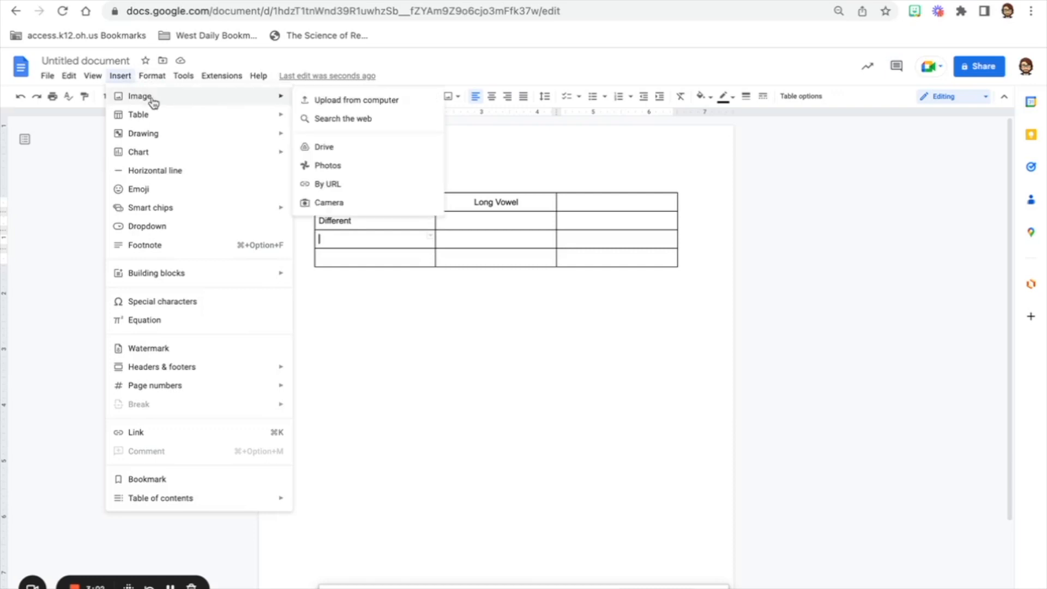
pyautogui.click(344, 118)
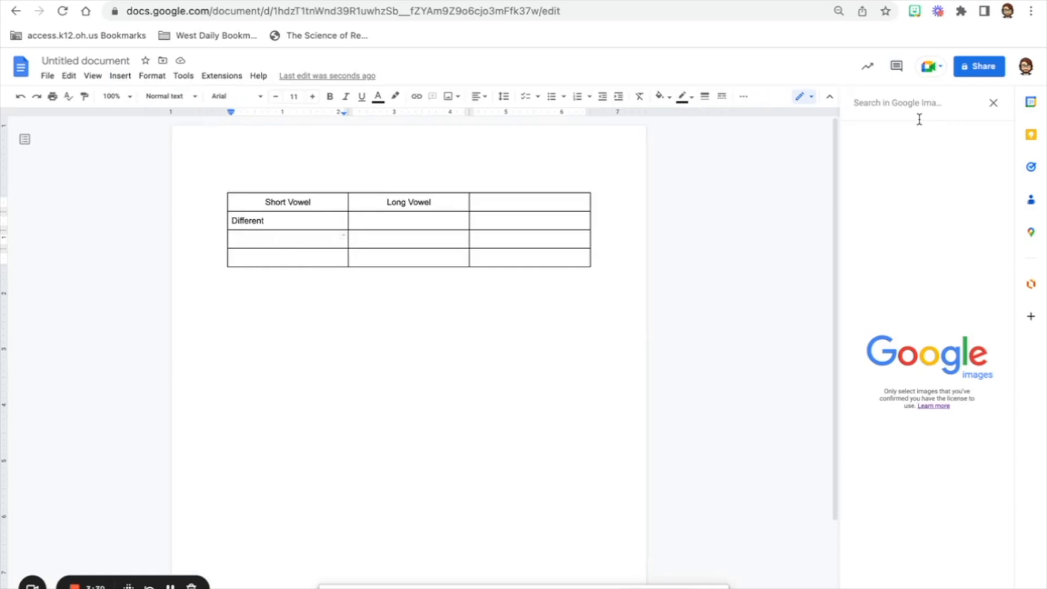
pyautogui.click(919, 118)
pyautogui.write('dog')
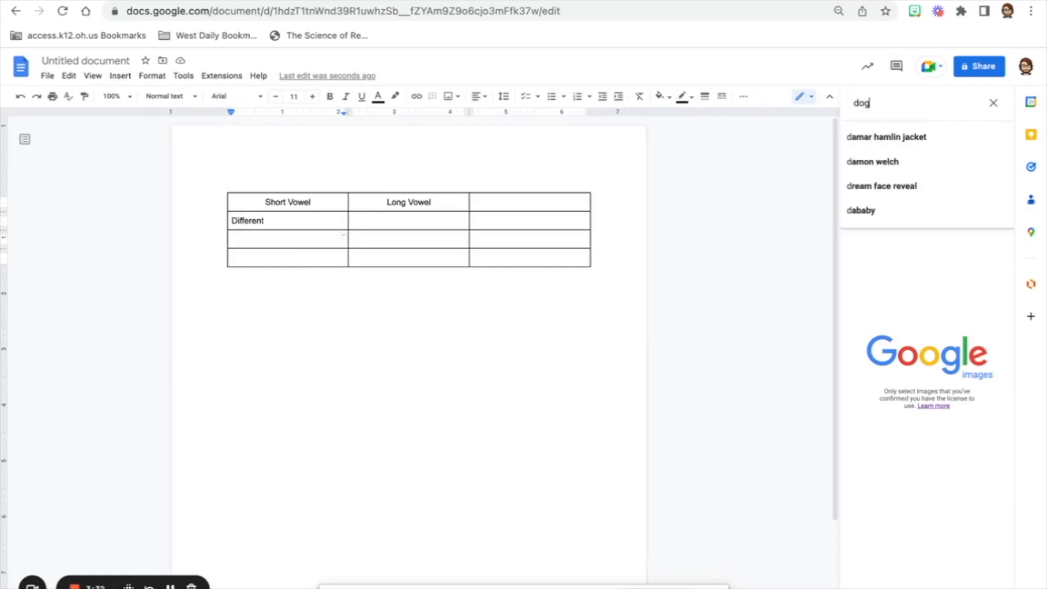
pyautogui.press('Return')
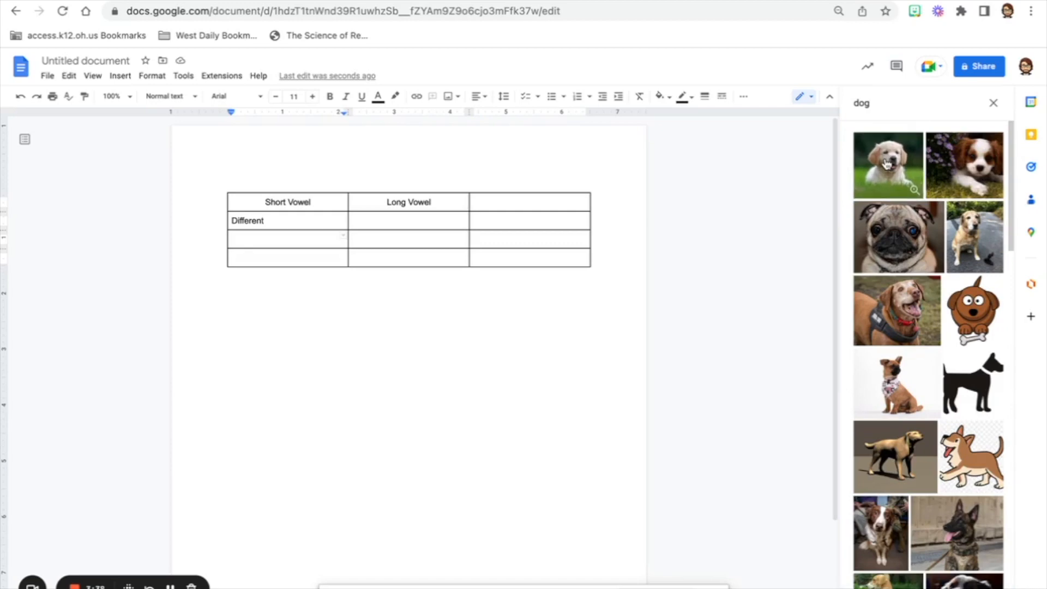
pyautogui.moveTo(886, 164); pyautogui.dragTo(251, 241)
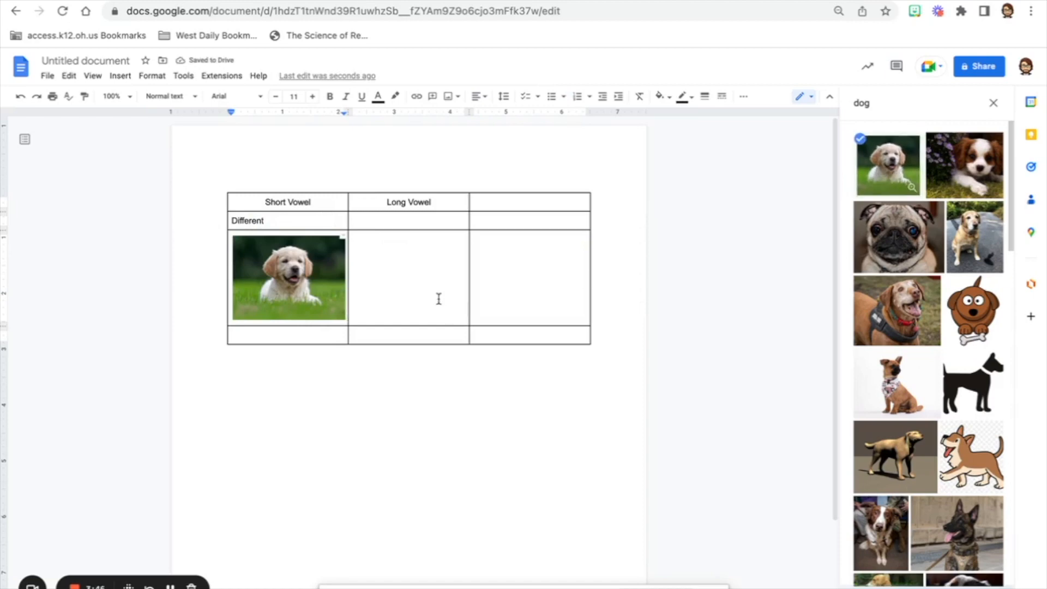
# - Enlarge the puppy photo so that its frame extends into the Long Vowel column
pyautogui.click(318, 287)
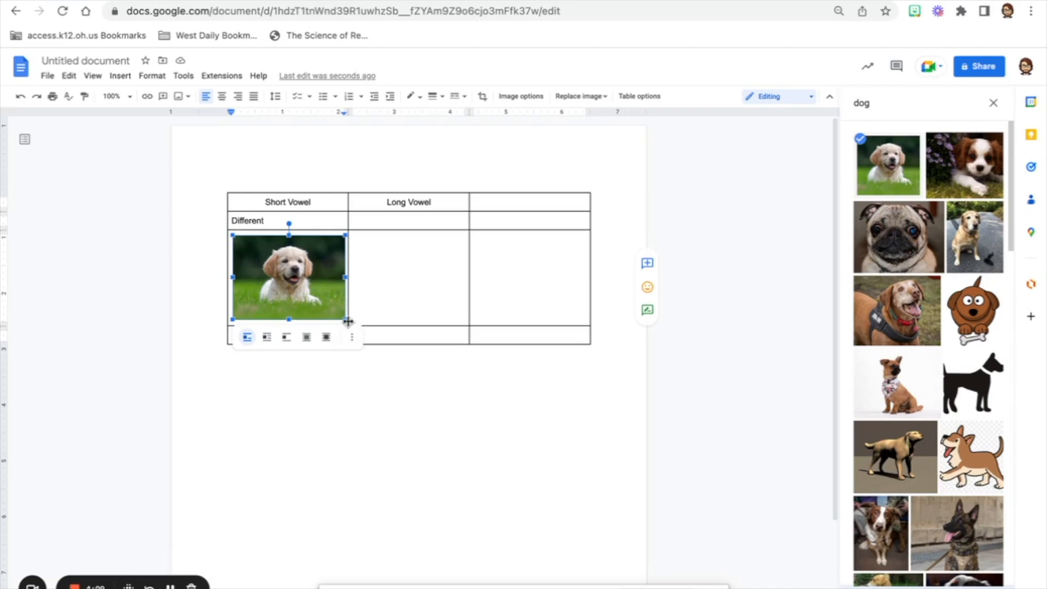
pyautogui.moveTo(345, 319)
pyautogui.mouseDown()
pyautogui.moveTo(352, 343)
pyautogui.moveTo(342, 316)
pyautogui.mouseUp()
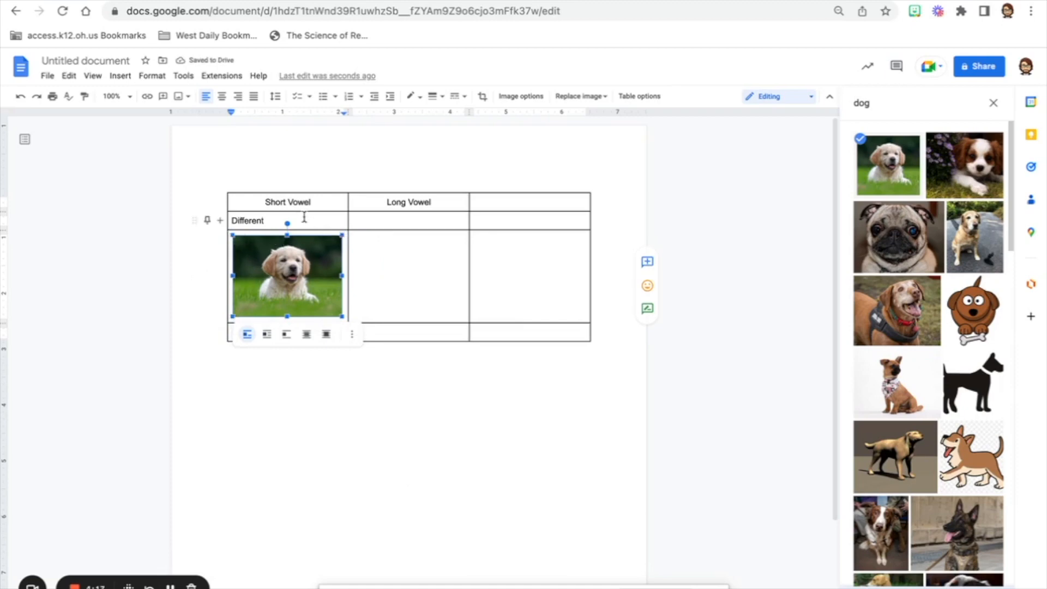
pyautogui.moveTo(342, 234); pyautogui.dragTo(376, 221)
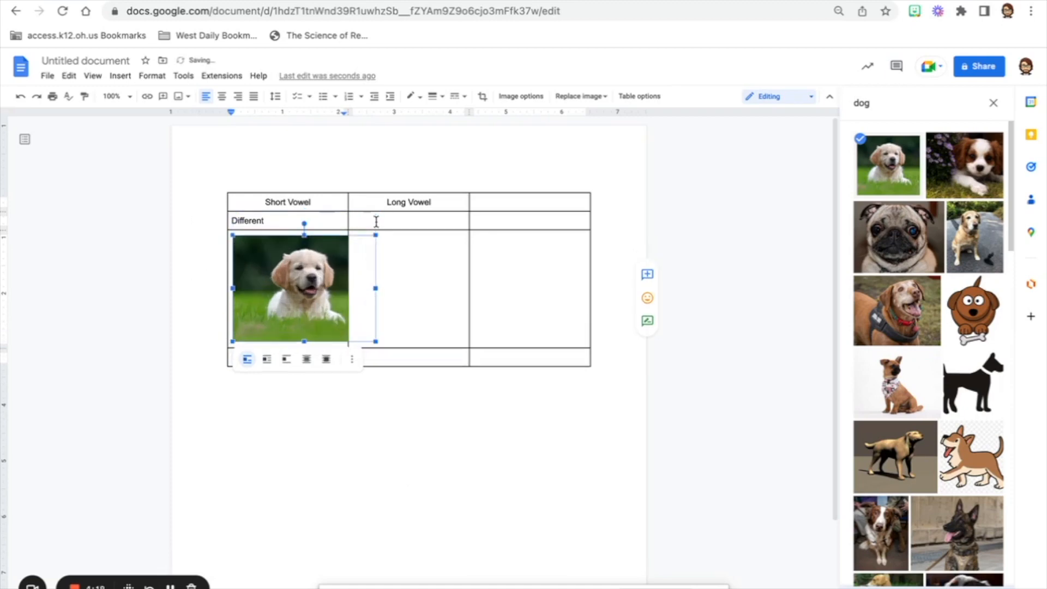
pyautogui.moveTo(375, 342); pyautogui.dragTo(392, 355)
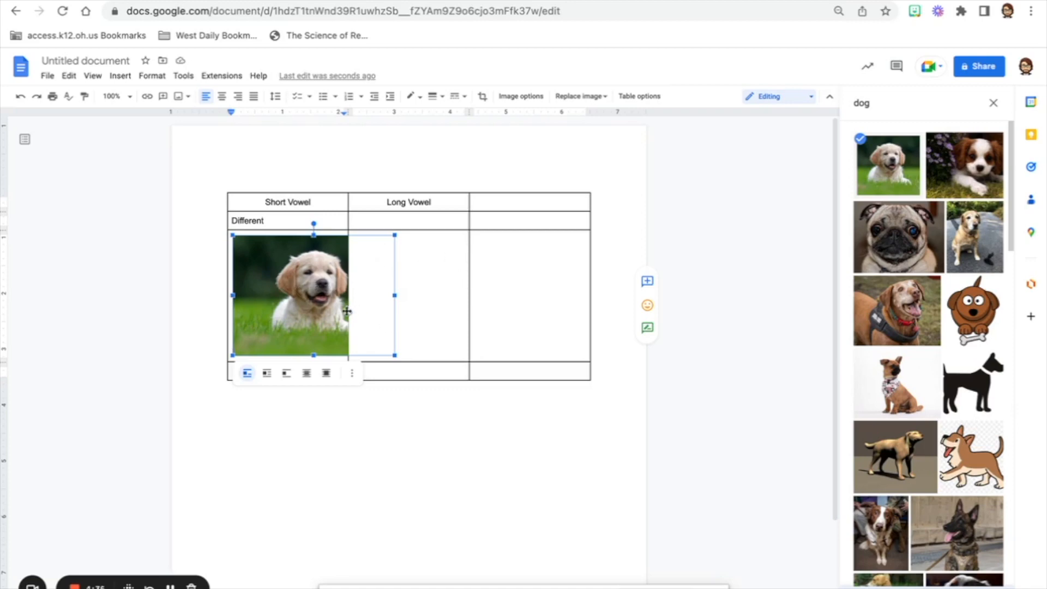
# - Add the numbered question "1. What is shown pictured?" below the table, end the list and leave blank space beneath it
pyautogui.click(355, 437)
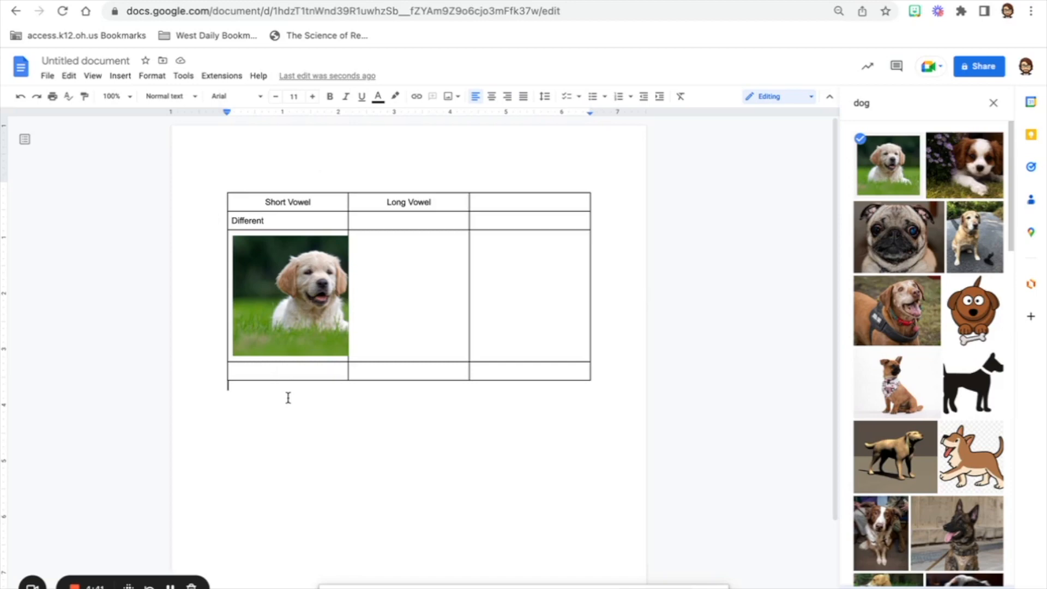
pyautogui.press('Return')
pyautogui.write('1. What')
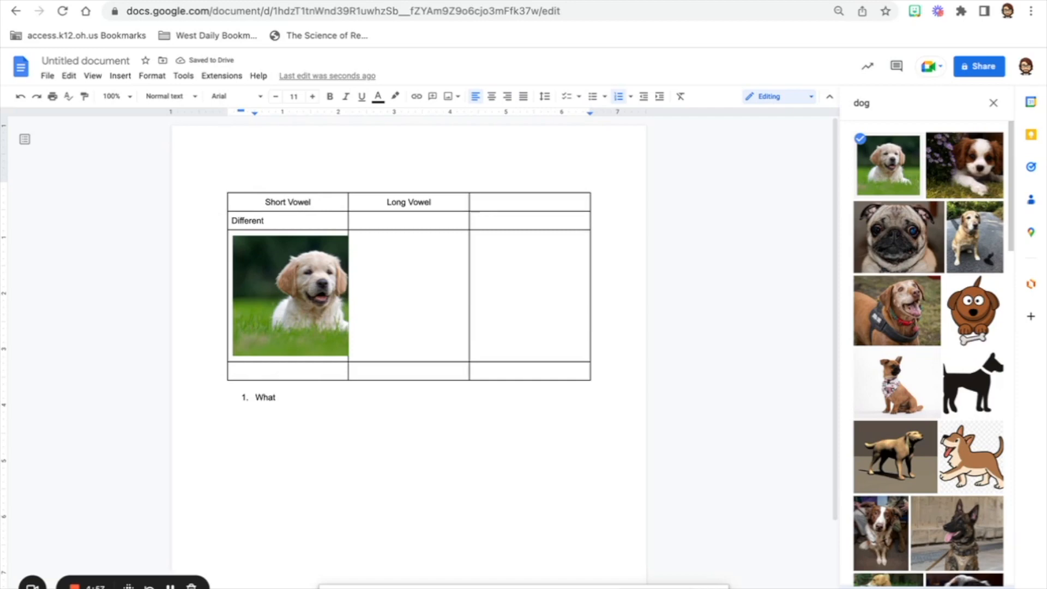
pyautogui.write('is shown pictu')
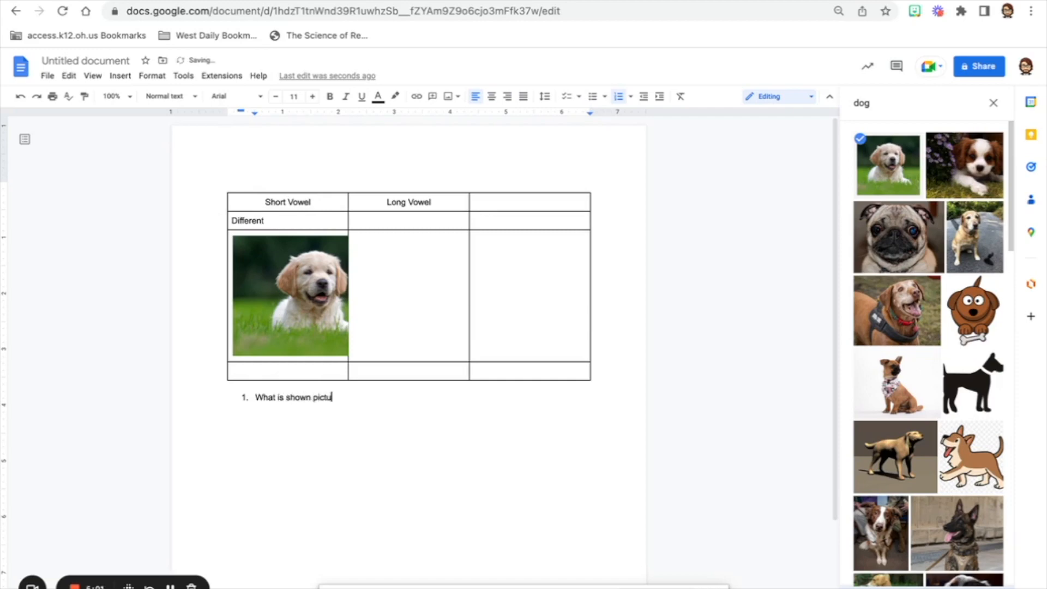
pyautogui.write('red?')
pyautogui.press('Return')
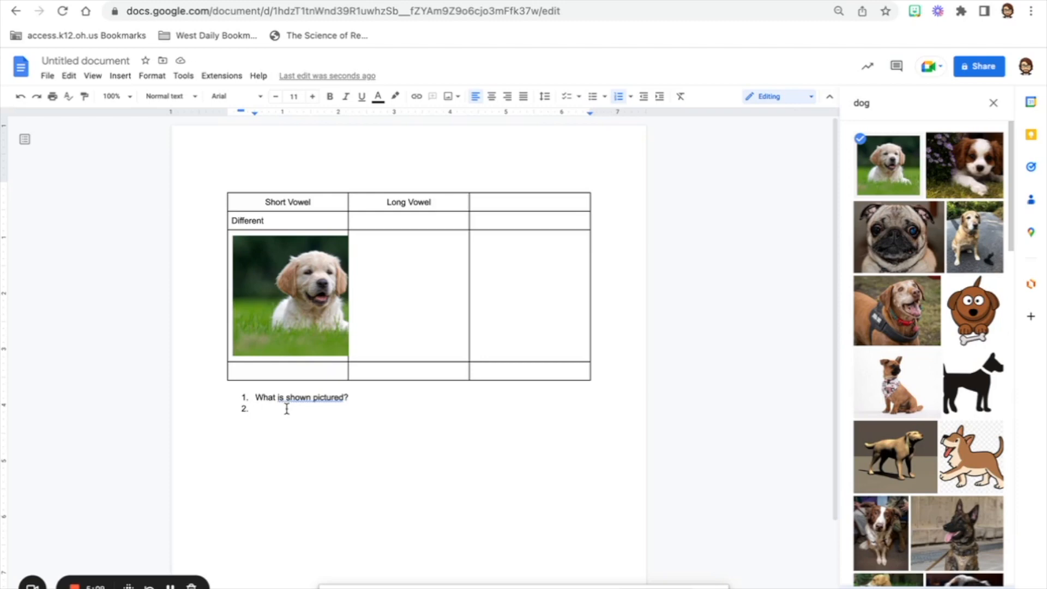
pyautogui.press('Return')
pyautogui.press('Return')
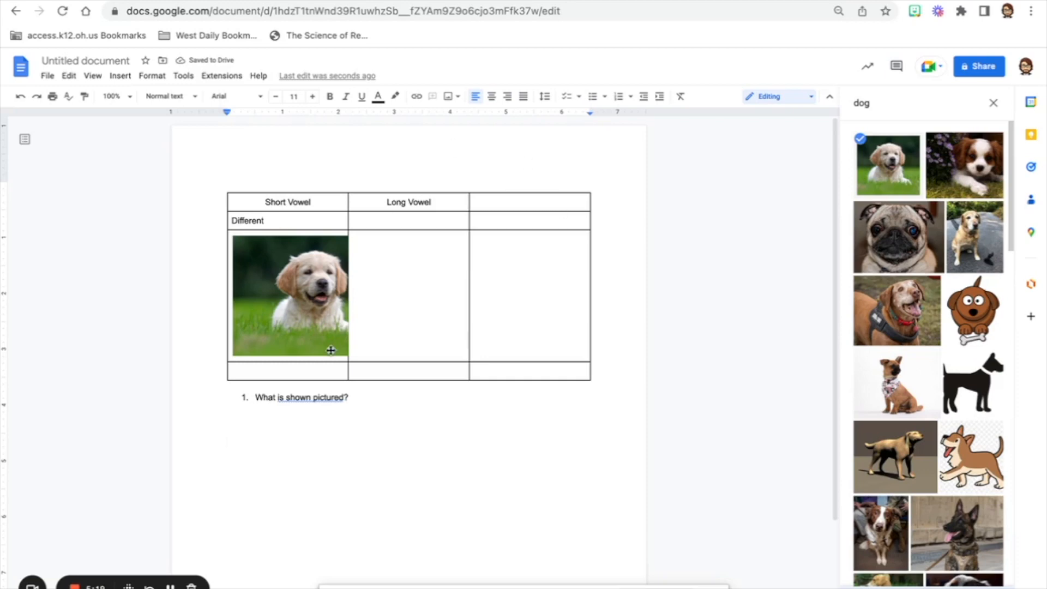
# - Set the font size of the question "What is shown pictured?" to 19
pyautogui.scroll(-1, 332, 350)
pyautogui.scroll(1, 340, 347)
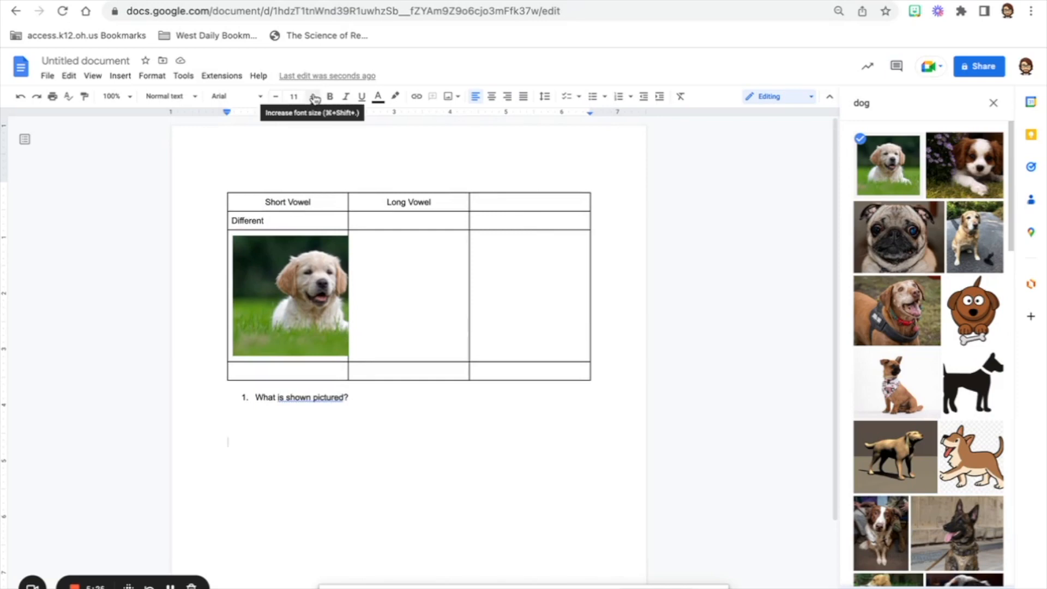
pyautogui.moveTo(252, 397); pyautogui.dragTo(366, 398)
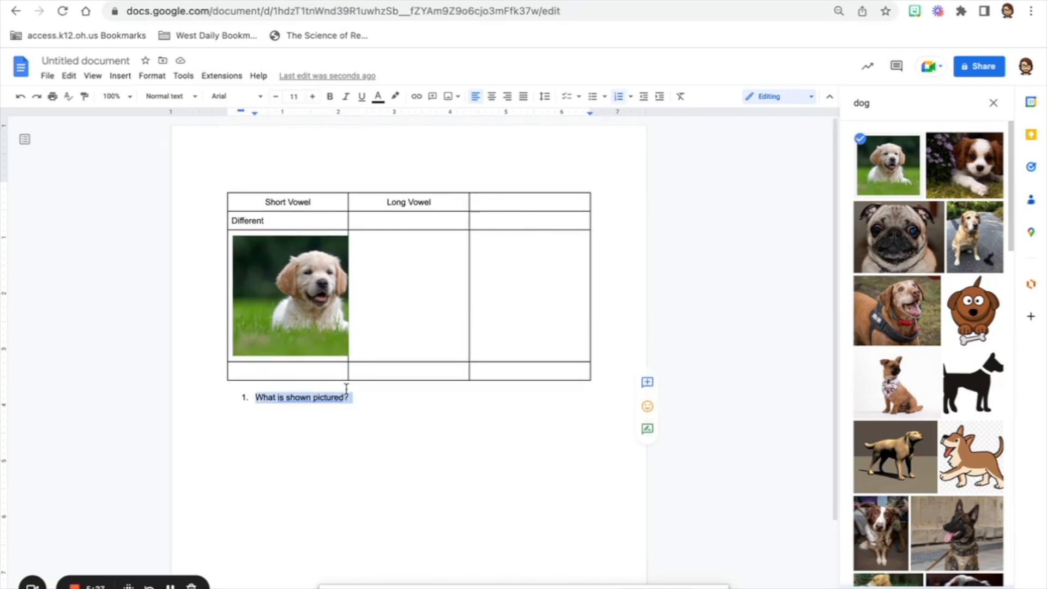
pyautogui.click(312, 97)
pyautogui.click(311, 97)
pyautogui.click(311, 97)
pyautogui.click(311, 97)
pyautogui.click(251, 97)
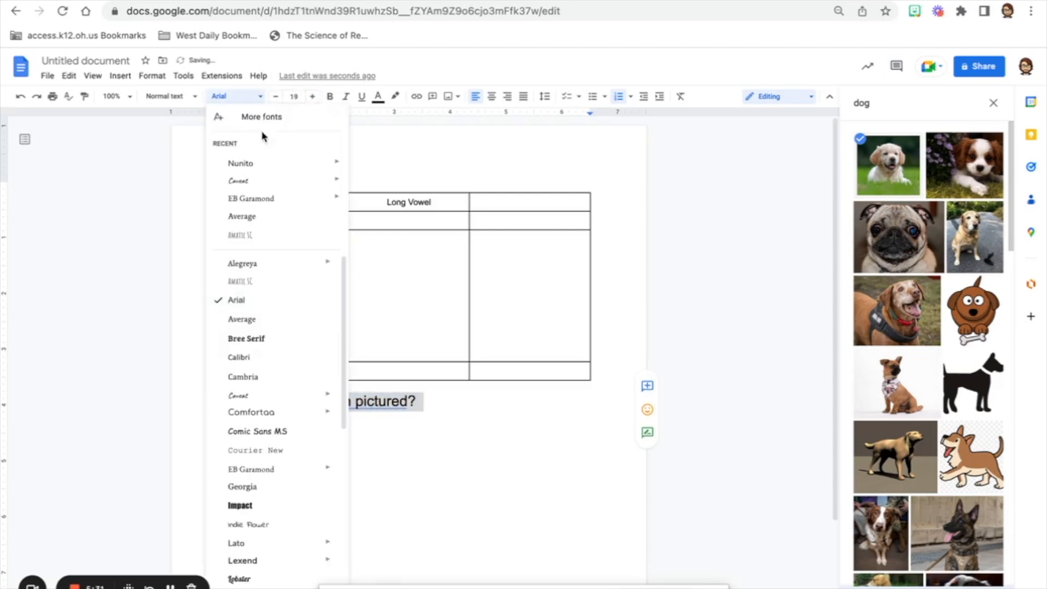
pyautogui.moveTo(253, 206)
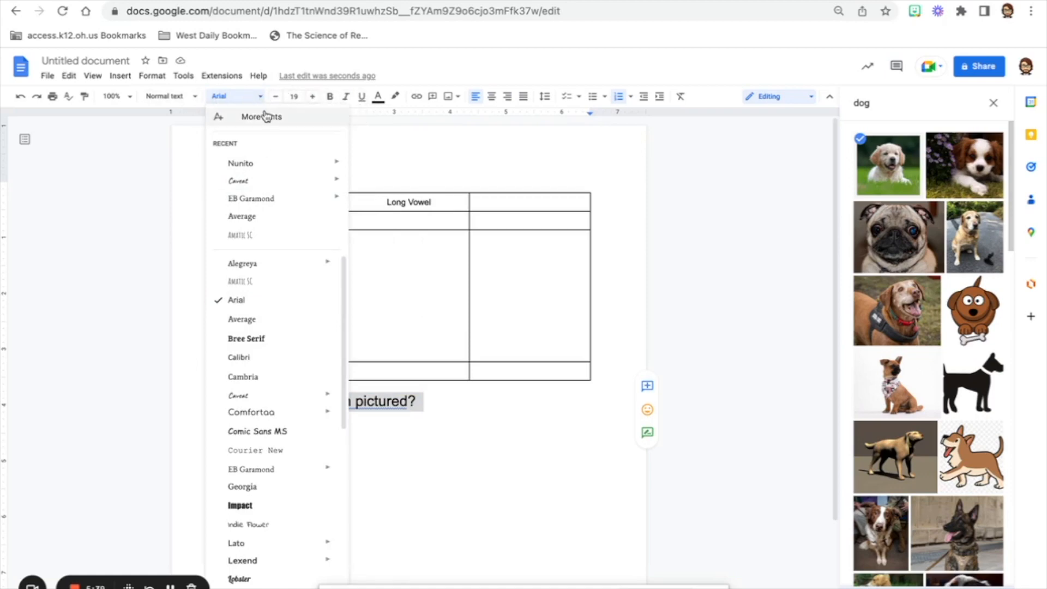
pyautogui.click(447, 150)
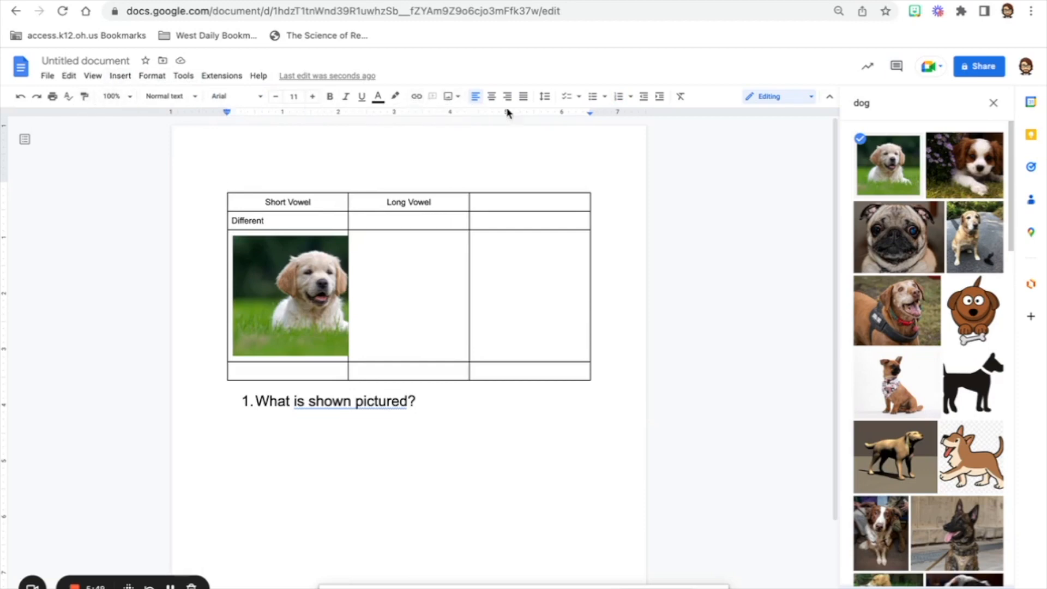
pyautogui.click(430, 407)
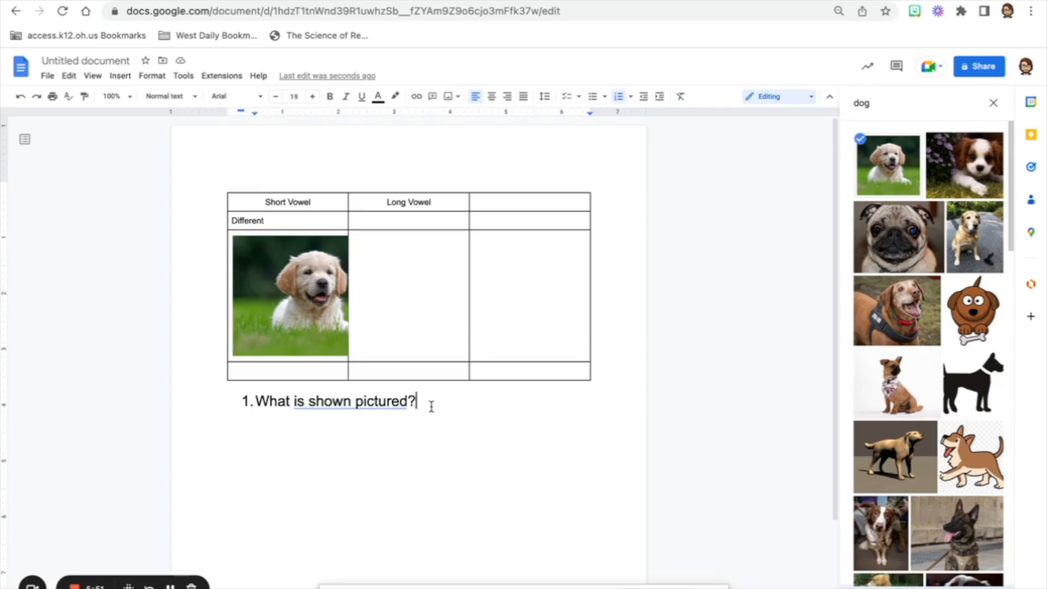